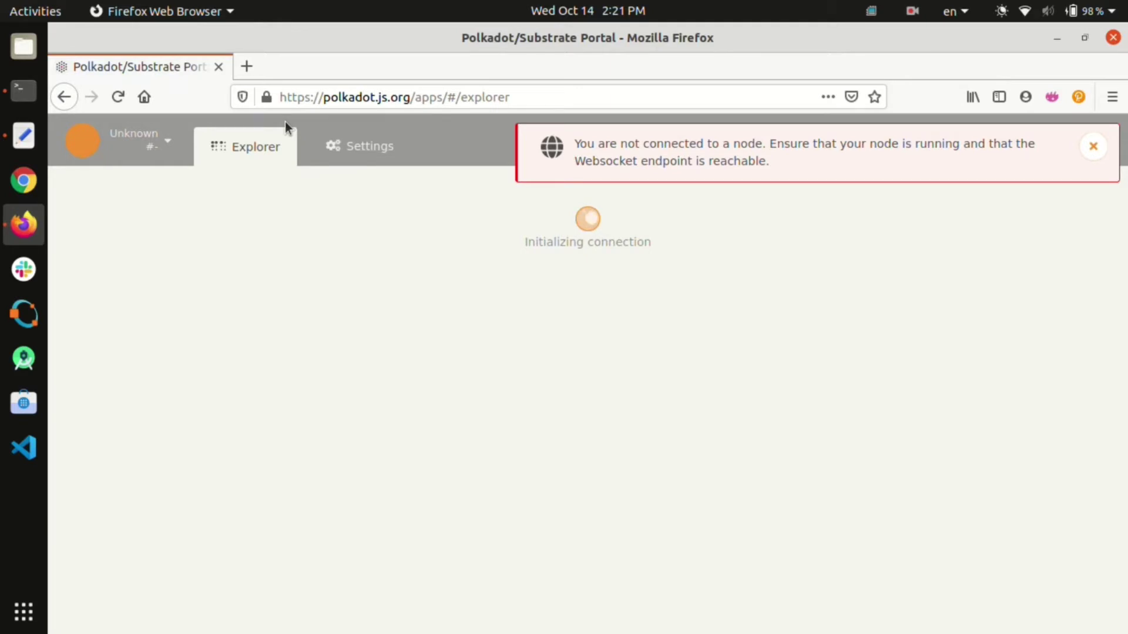
Step: Switch the portal to the Edgeware network hosted by Commonwealth Labs
click(87, 143)
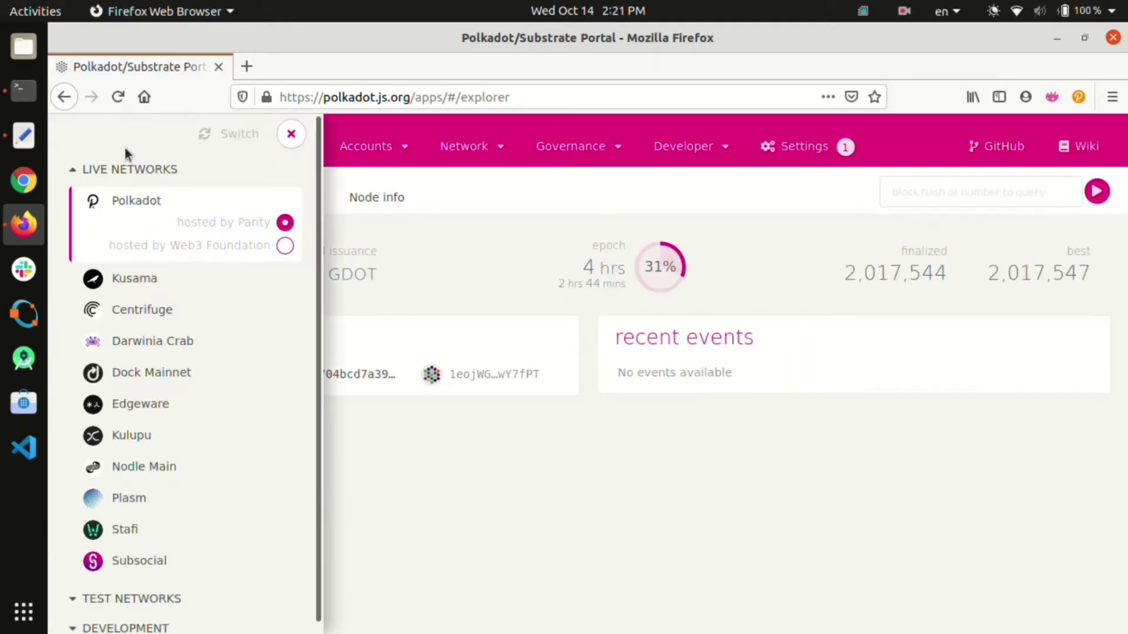
click(146, 415)
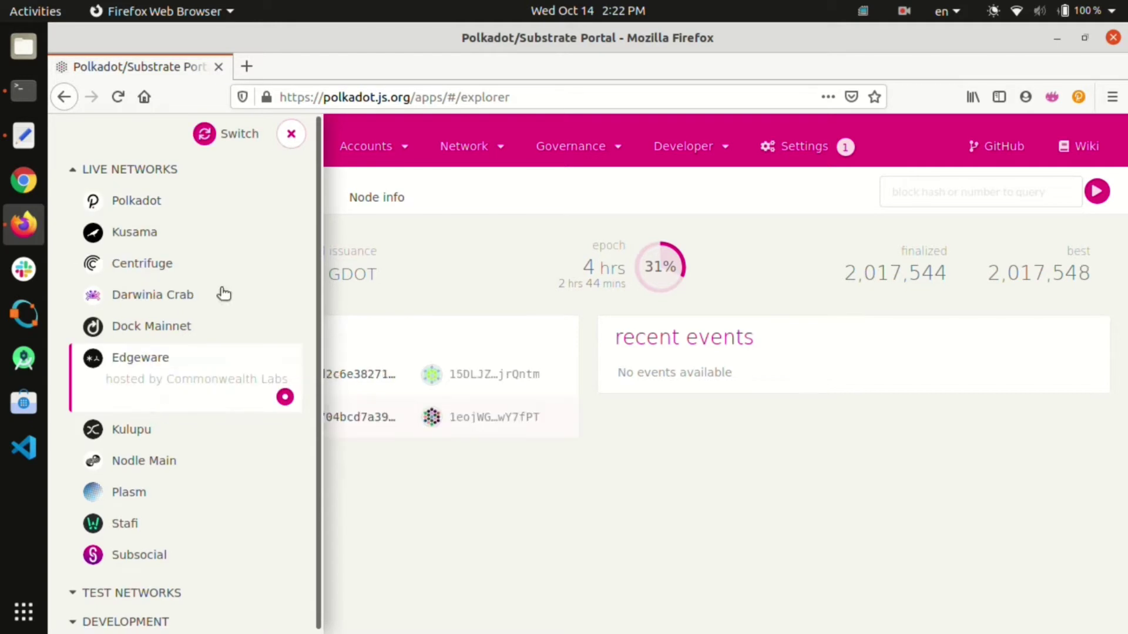
click(233, 134)
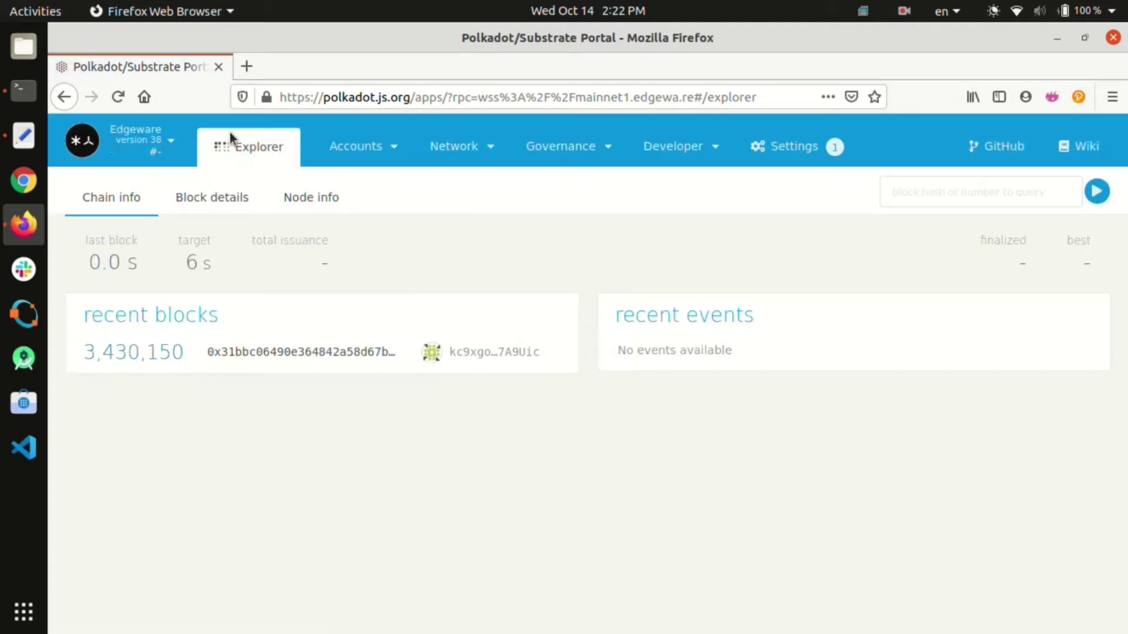
Step: Go to Accounts, open the Add account dialog, and cancel it
mouse_move(343, 147)
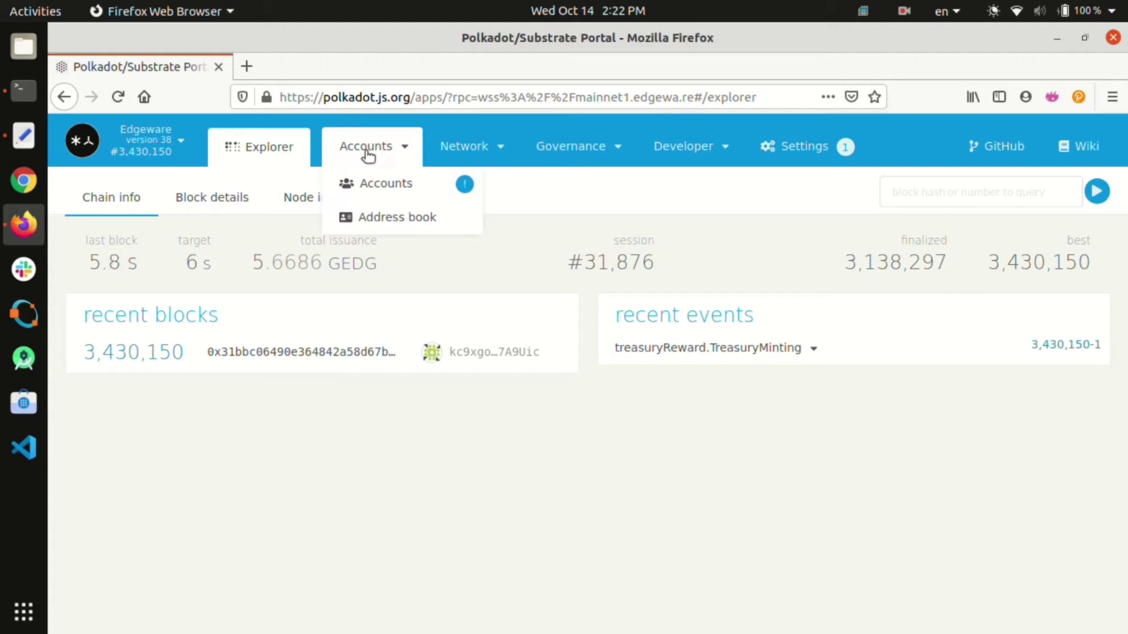
click(392, 192)
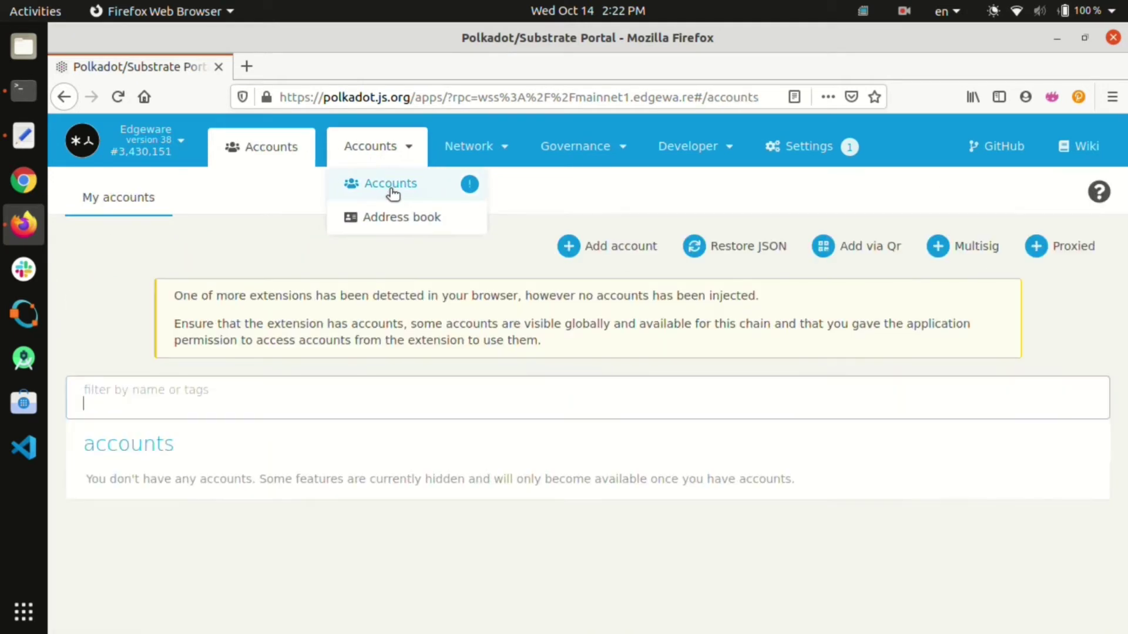
click(641, 253)
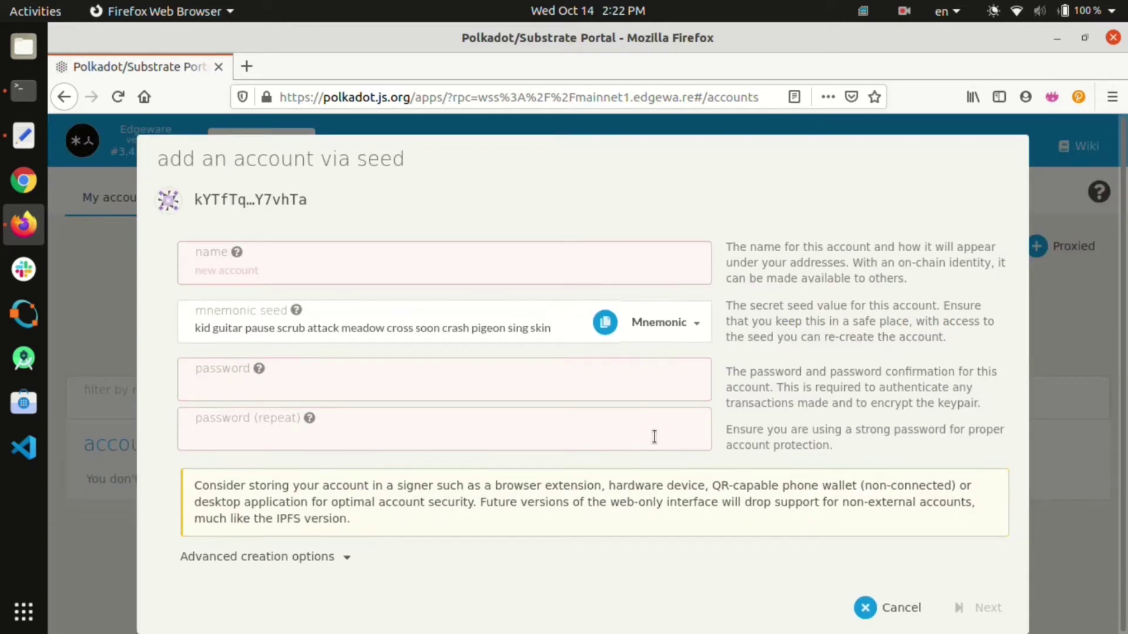
click(858, 606)
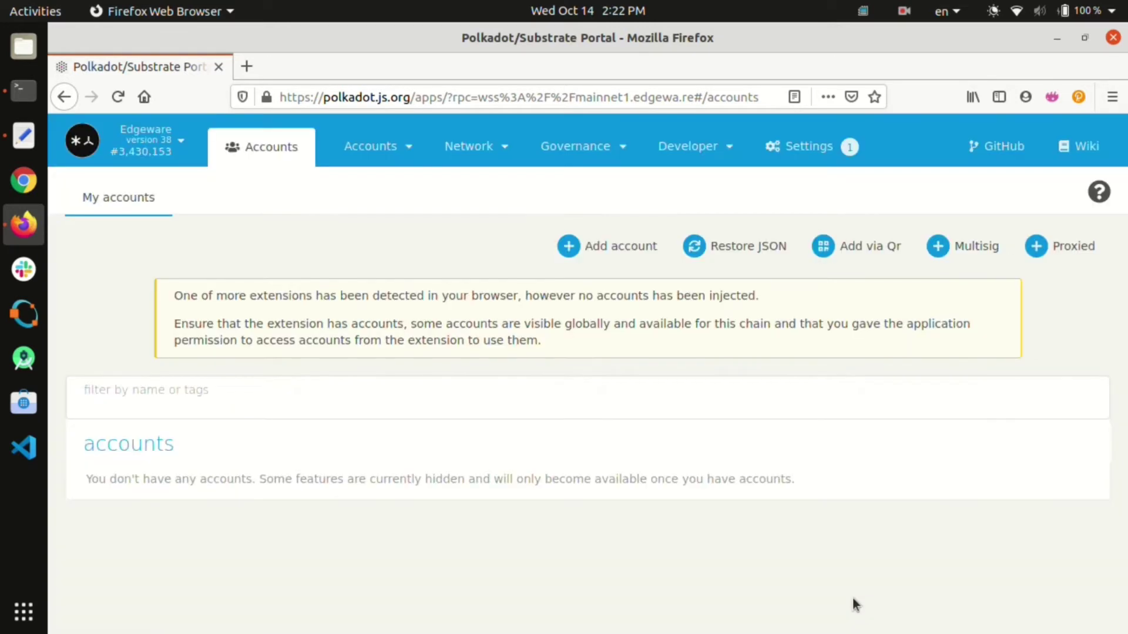
Step: Close the Restore JSON dialog, clear the mnemonic, and cancel account creation
click(745, 245)
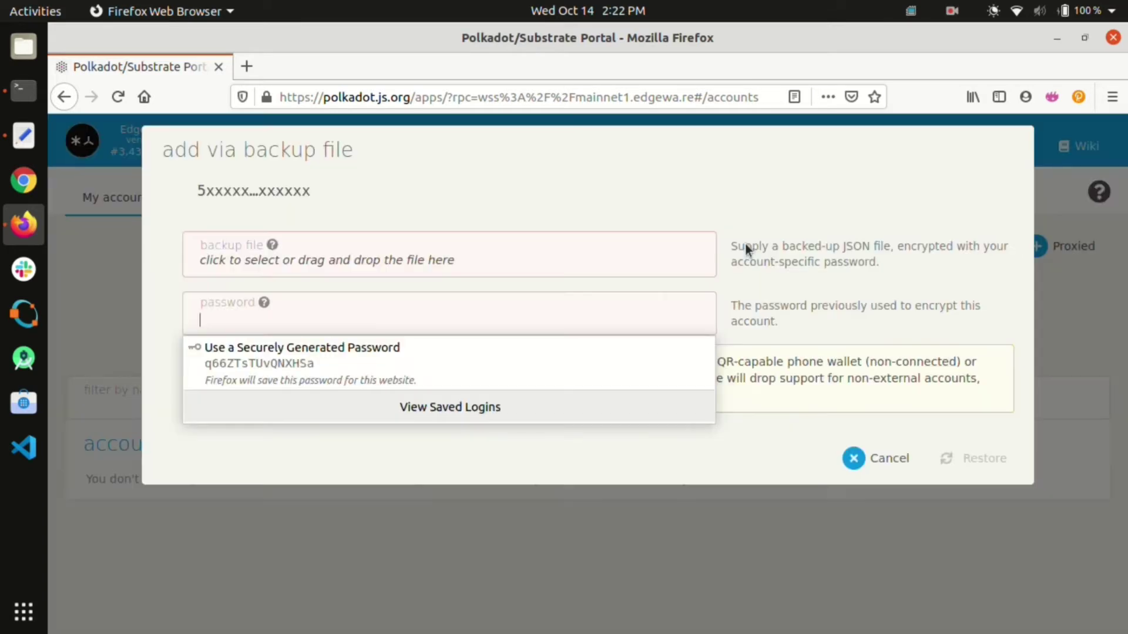
click(800, 339)
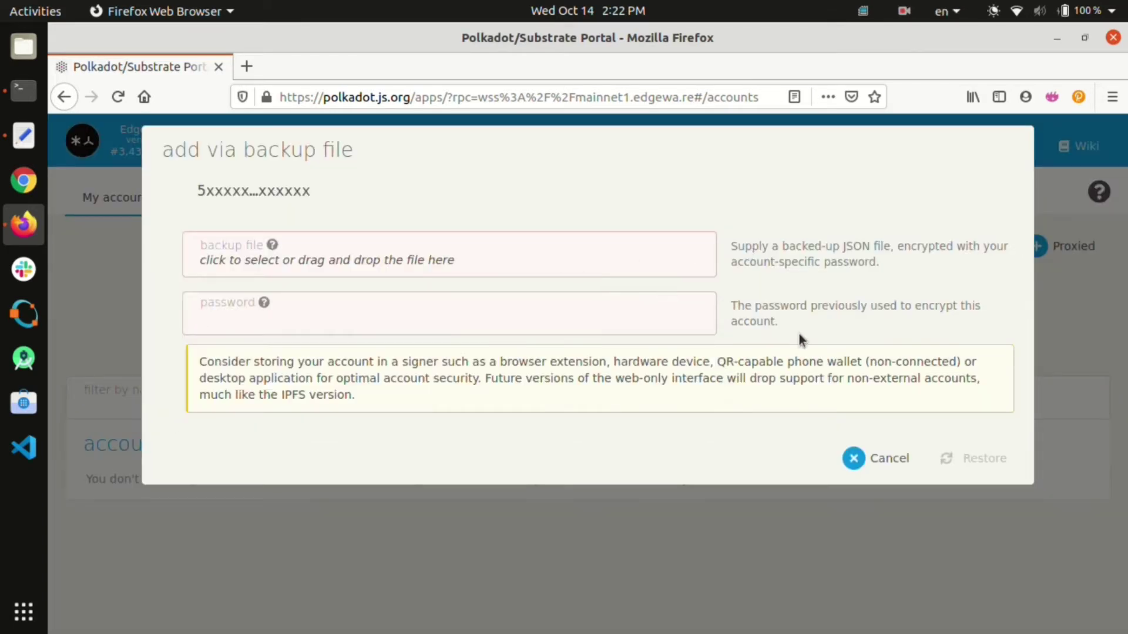
click(846, 457)
drag(195, 328, 529, 339)
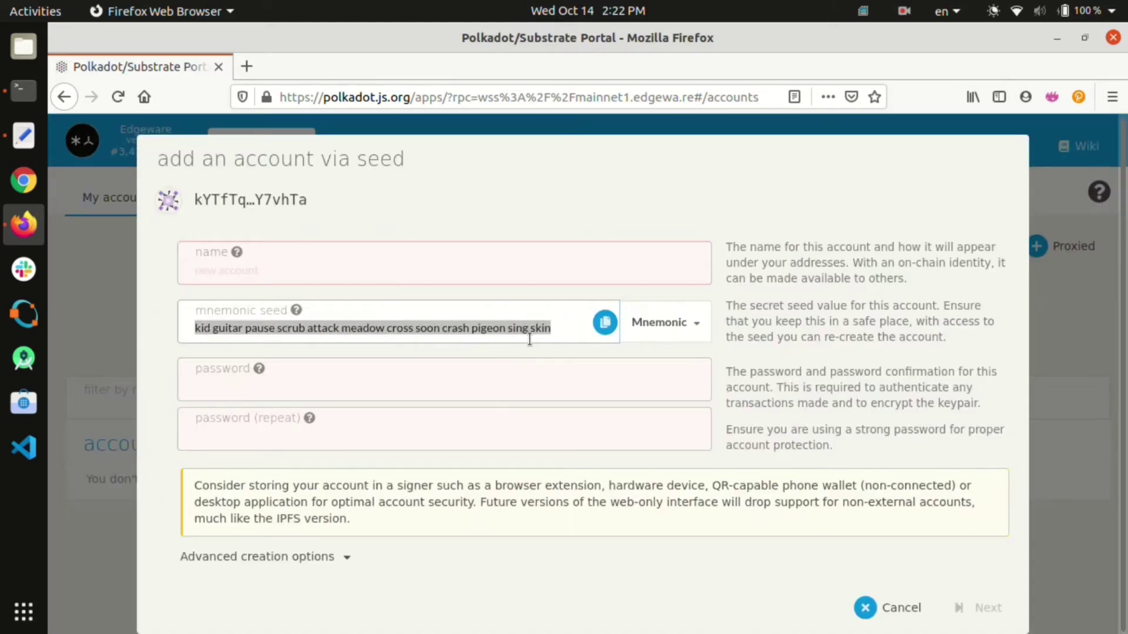
key(BackSpace)
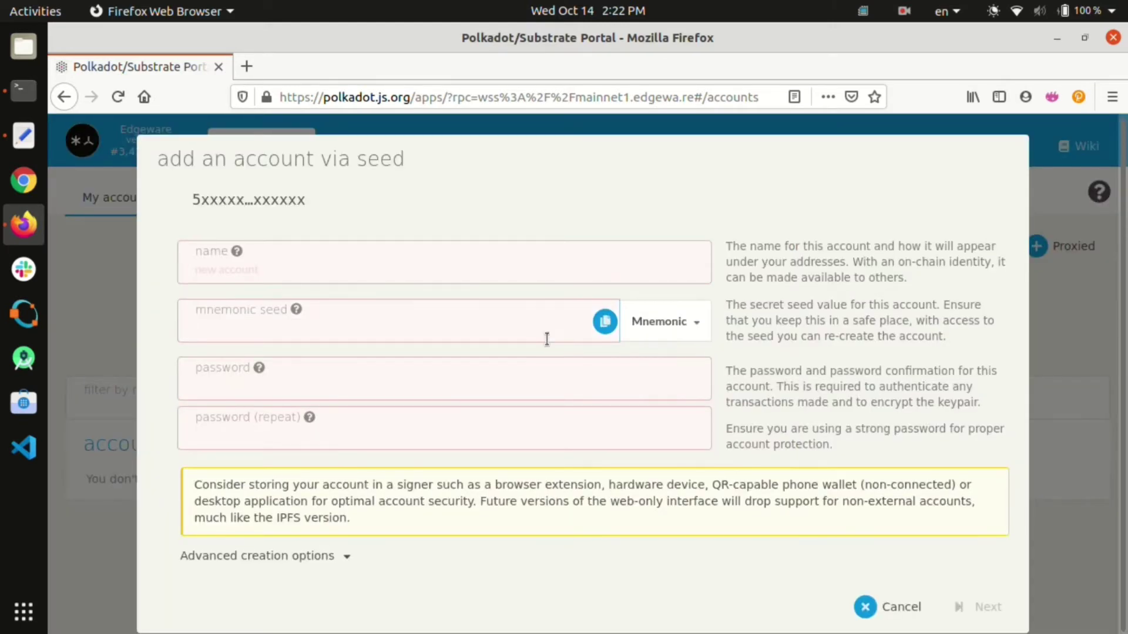
click(856, 603)
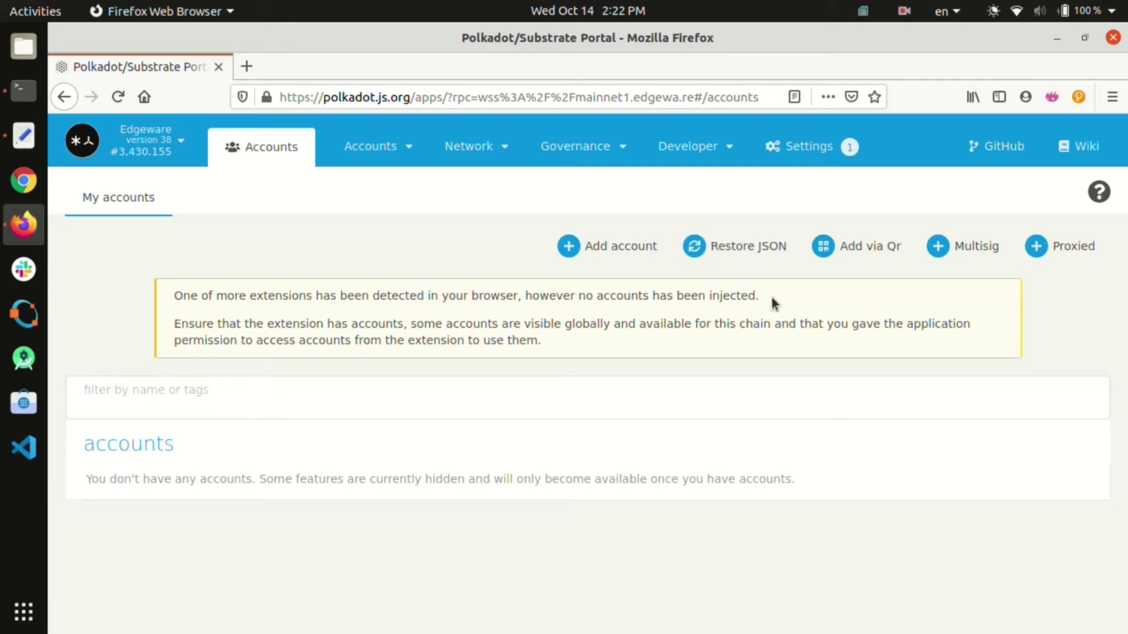
Step: Set the extension's address format to Edgeware (live) and begin creating a new account
click(1078, 97)
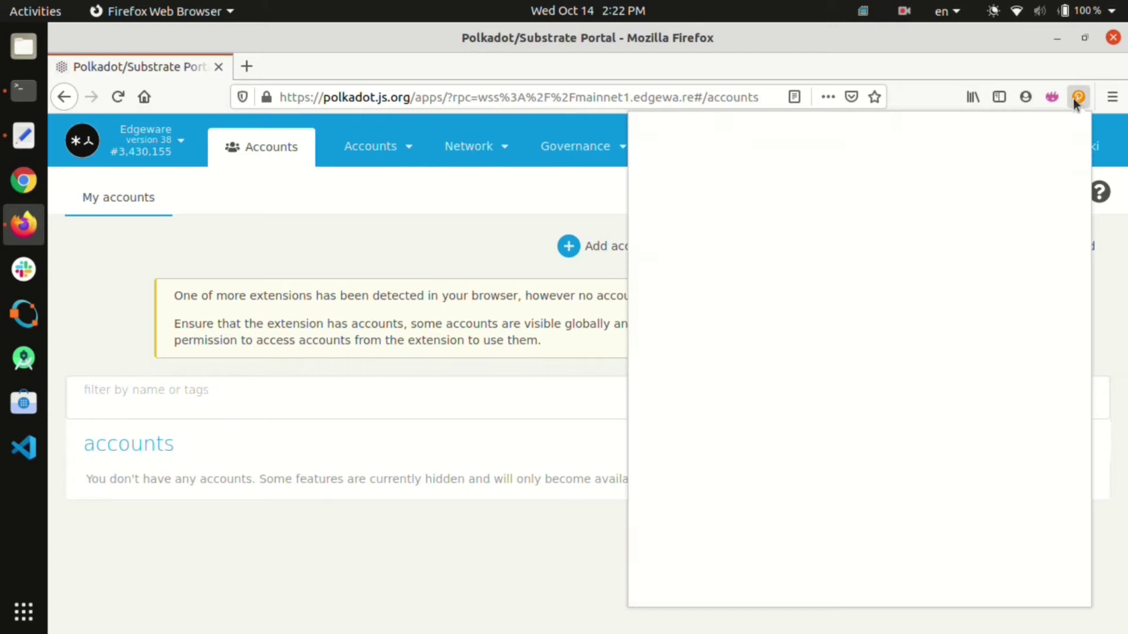
click(1061, 138)
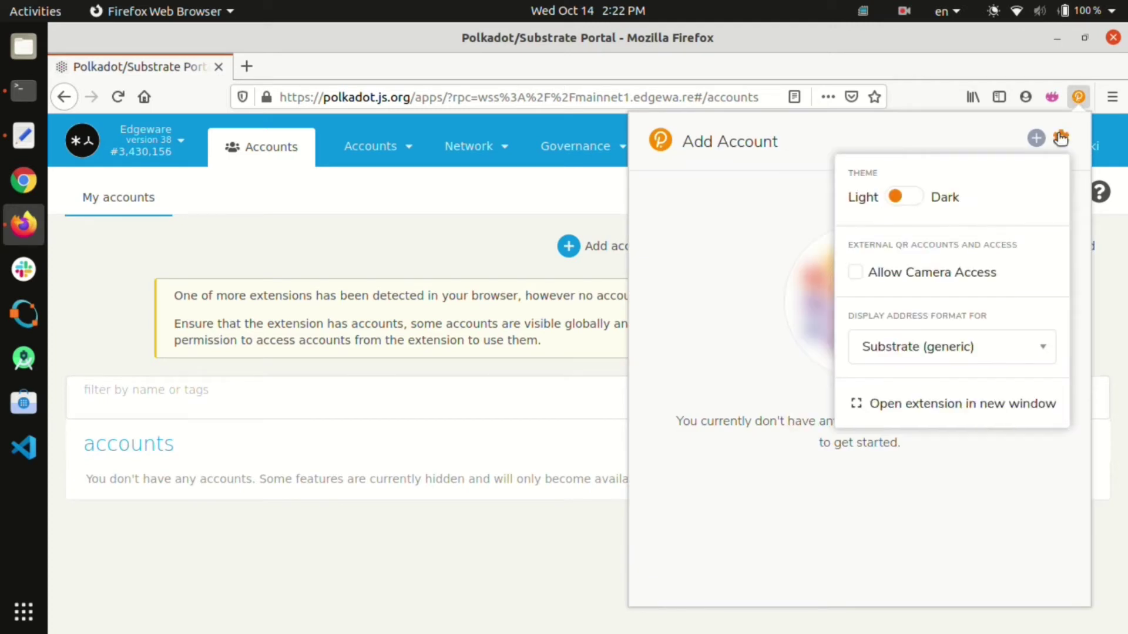
click(945, 346)
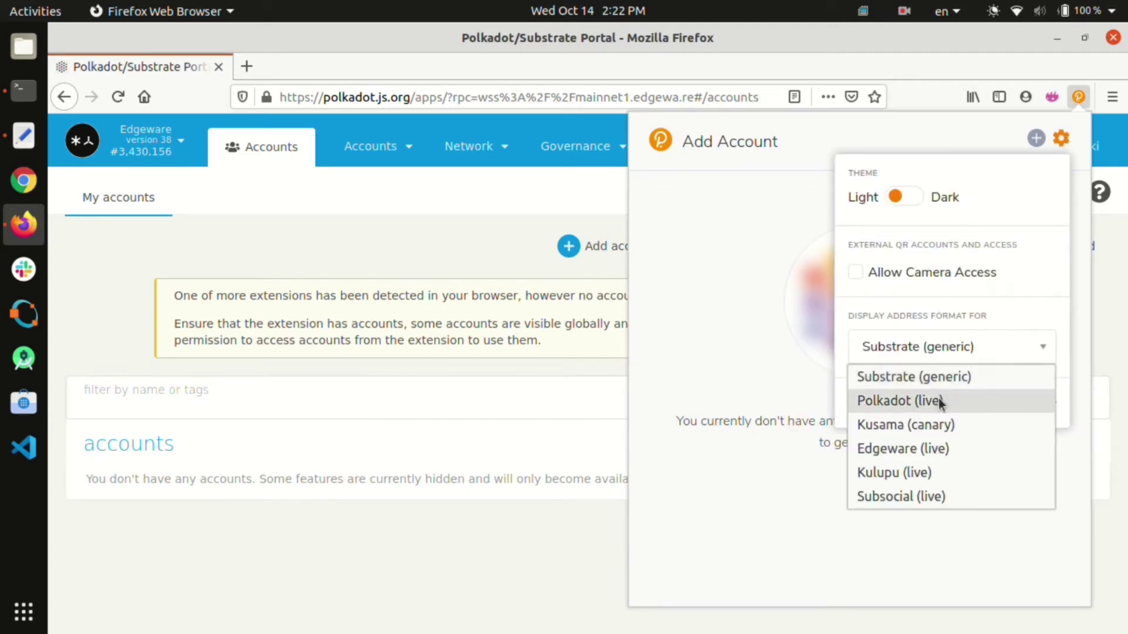
click(948, 449)
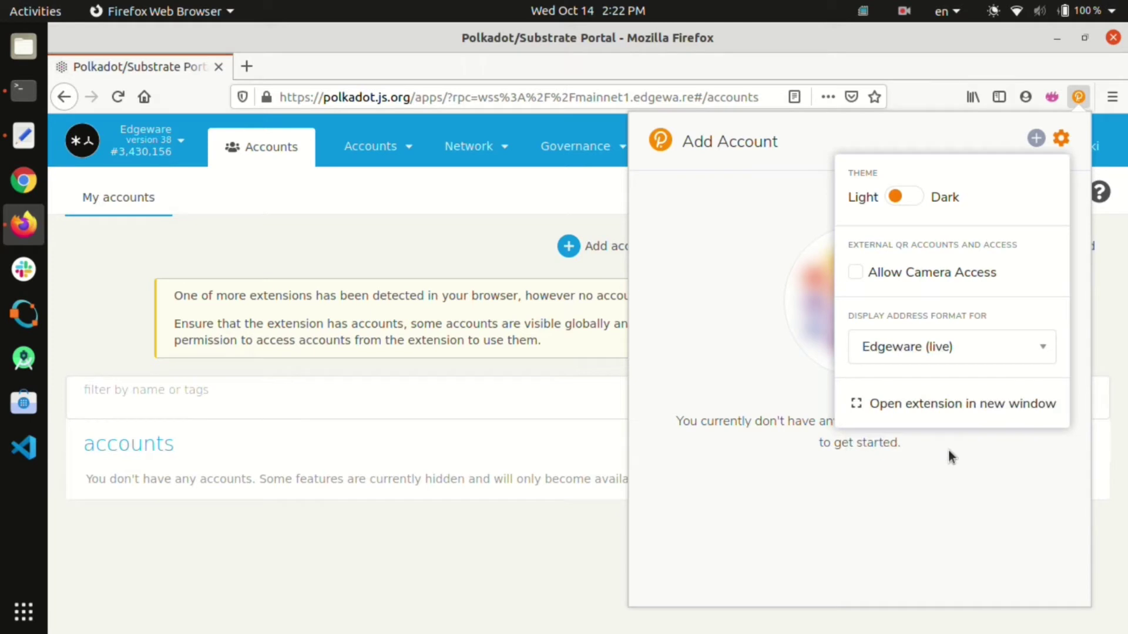
click(1037, 138)
click(975, 184)
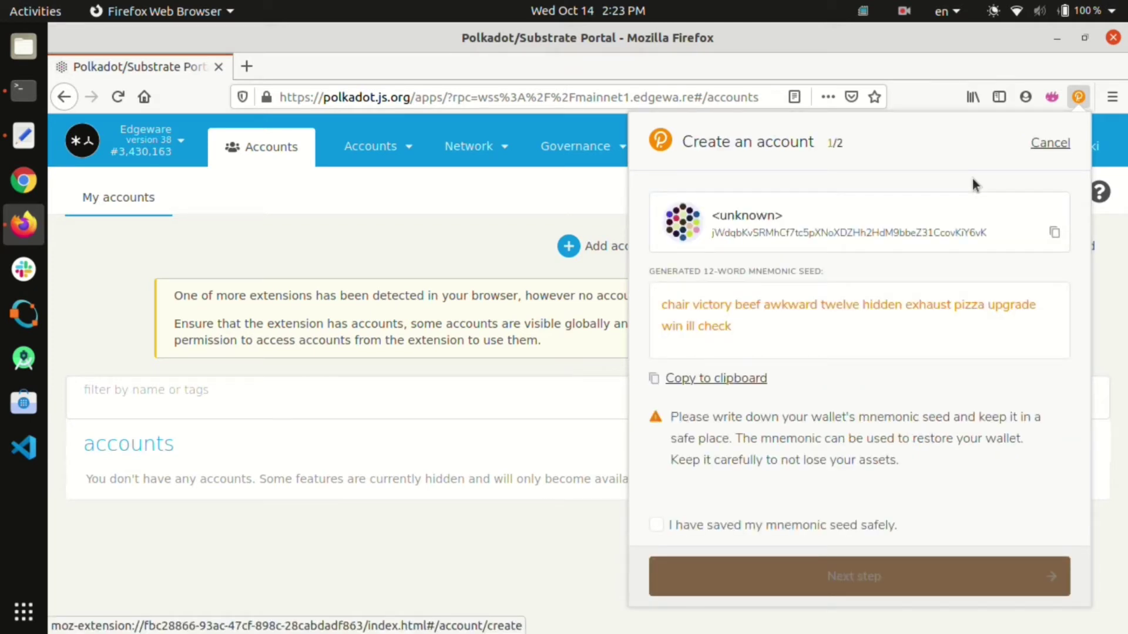
Step: Save the generated mnemonic seed and name the new account 'test'
click(719, 385)
click(657, 525)
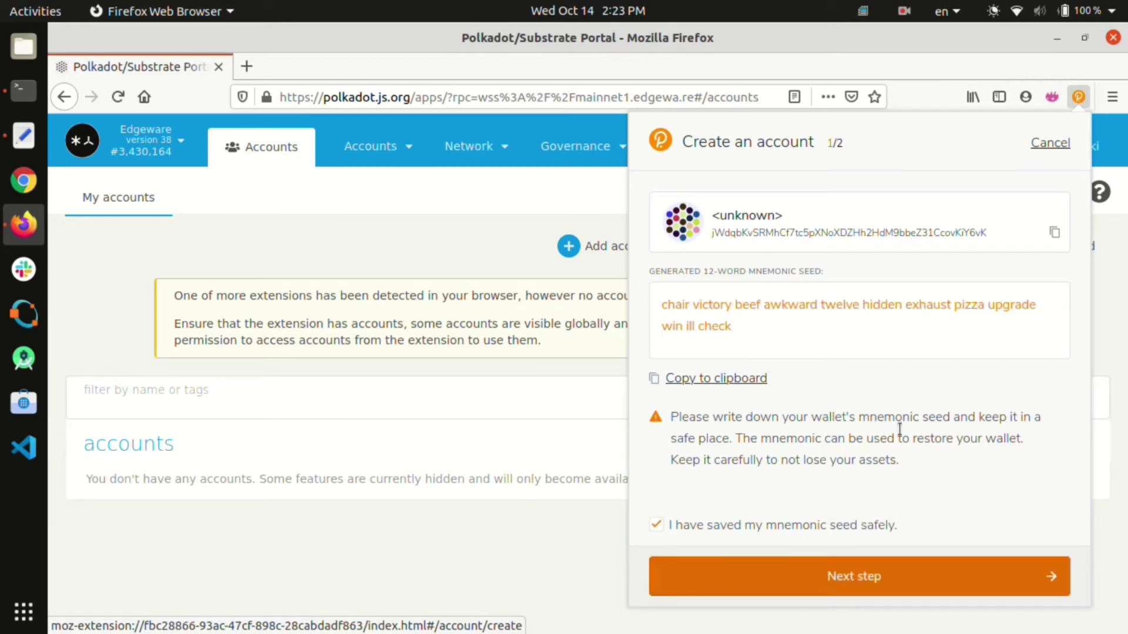
click(937, 566)
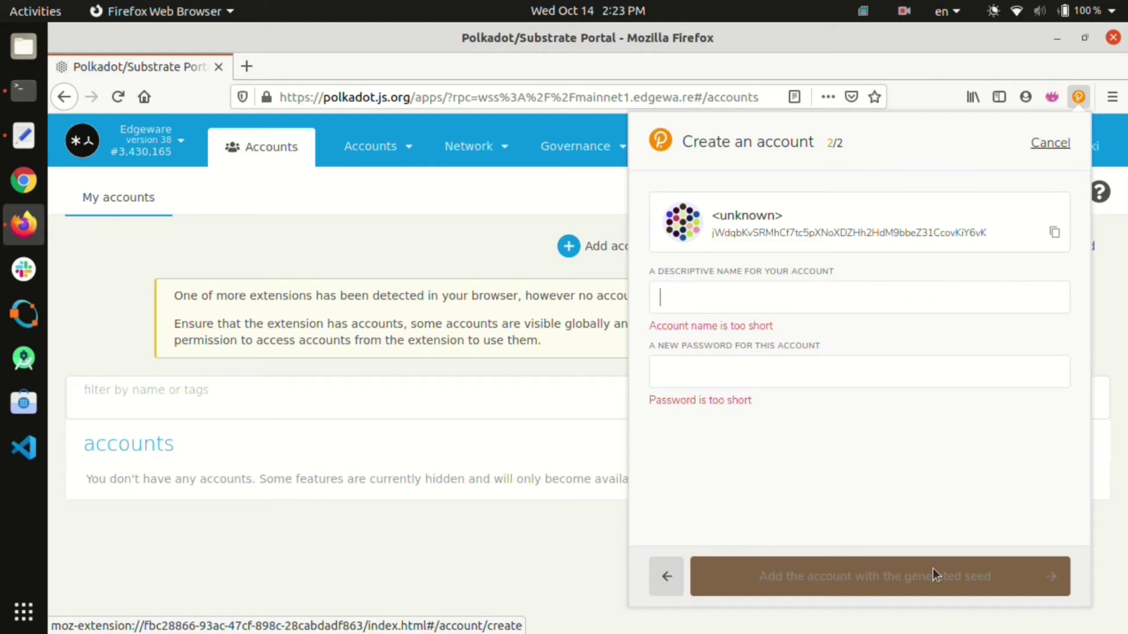
text(test)
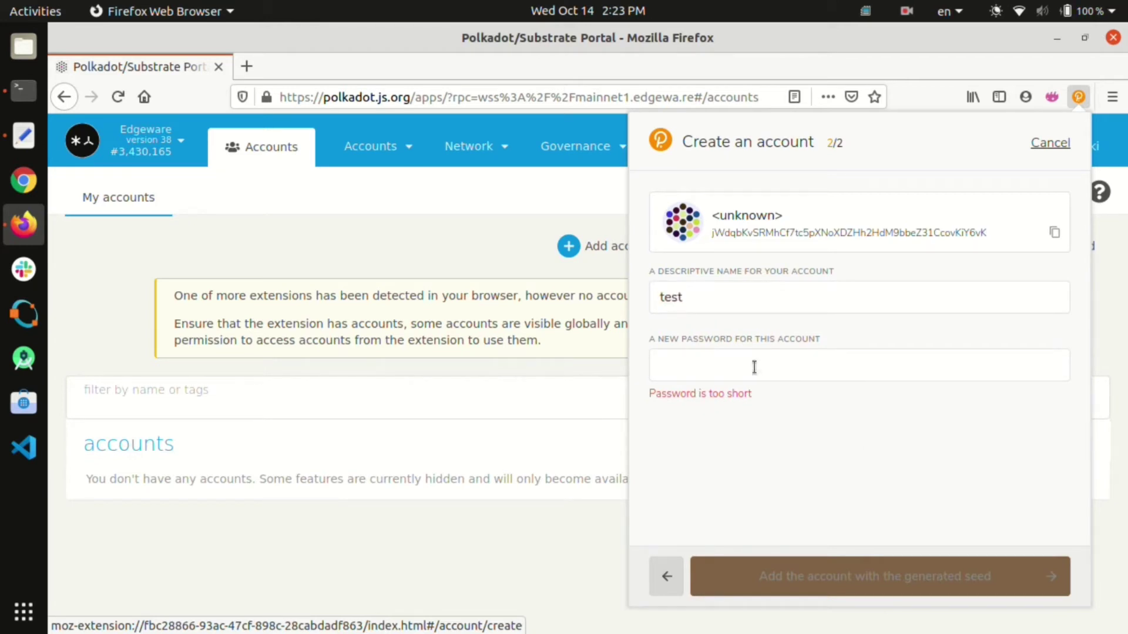
click(754, 366)
Step: Set the account password, add the account, and copy its address on the portal
text(123456)
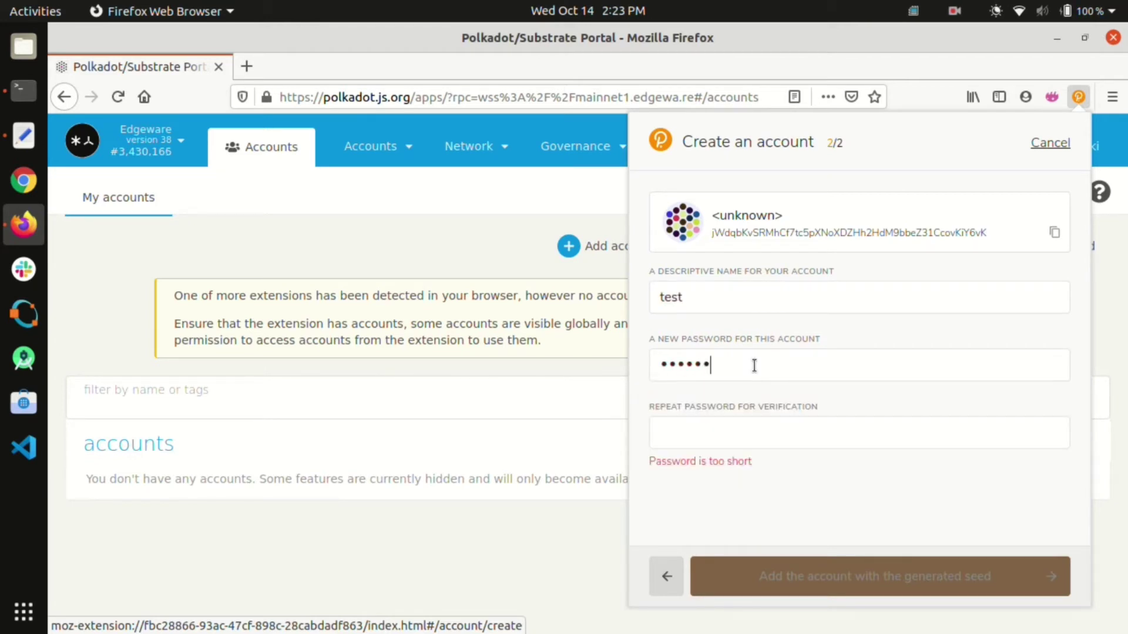
text(7)
click(708, 442)
text(1234567)
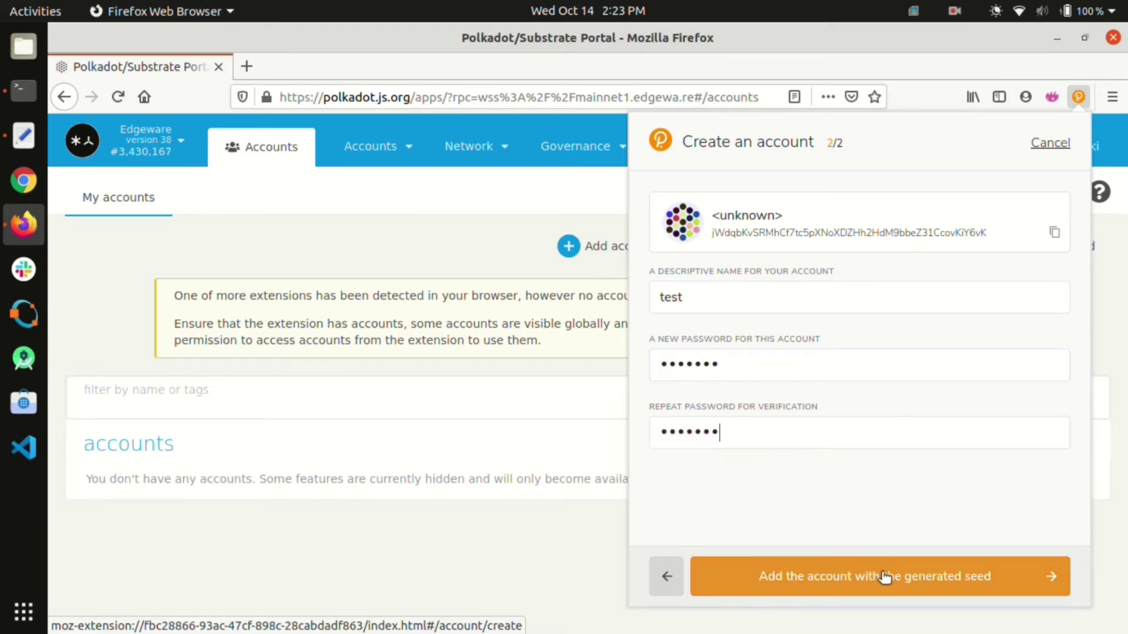
click(886, 577)
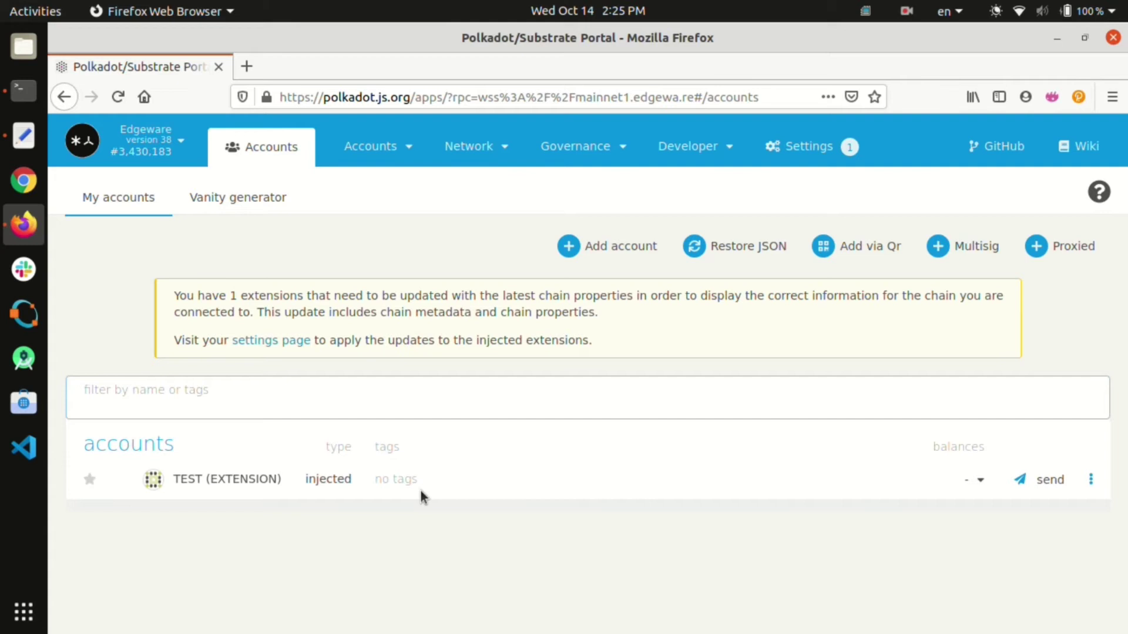
click(151, 480)
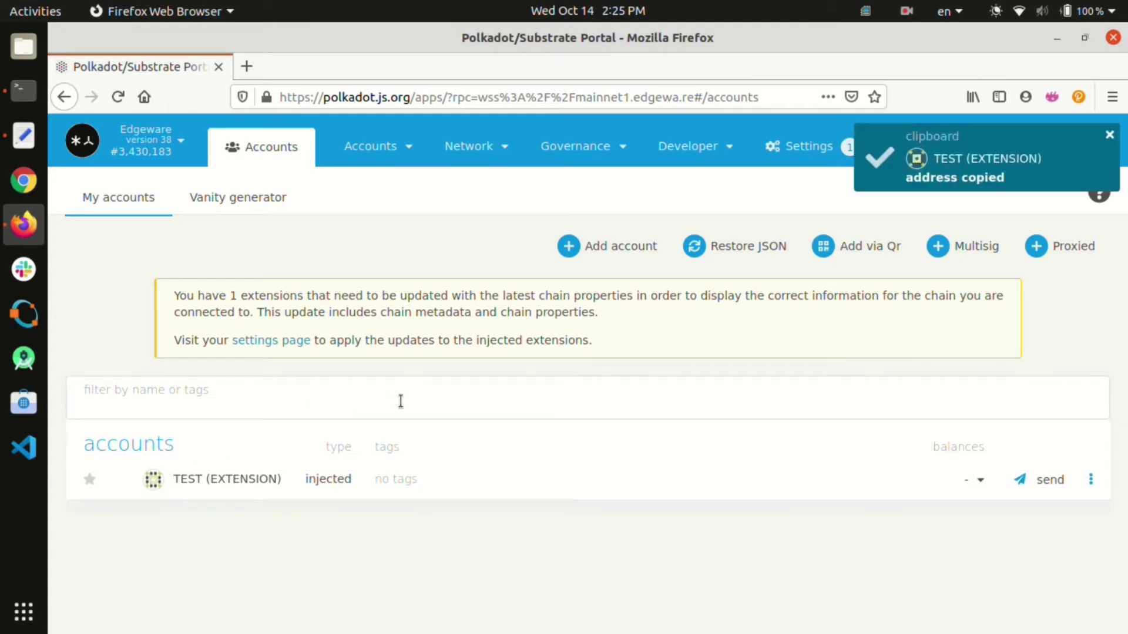
Step: Create a password for the Enzyme wallet
click(1054, 96)
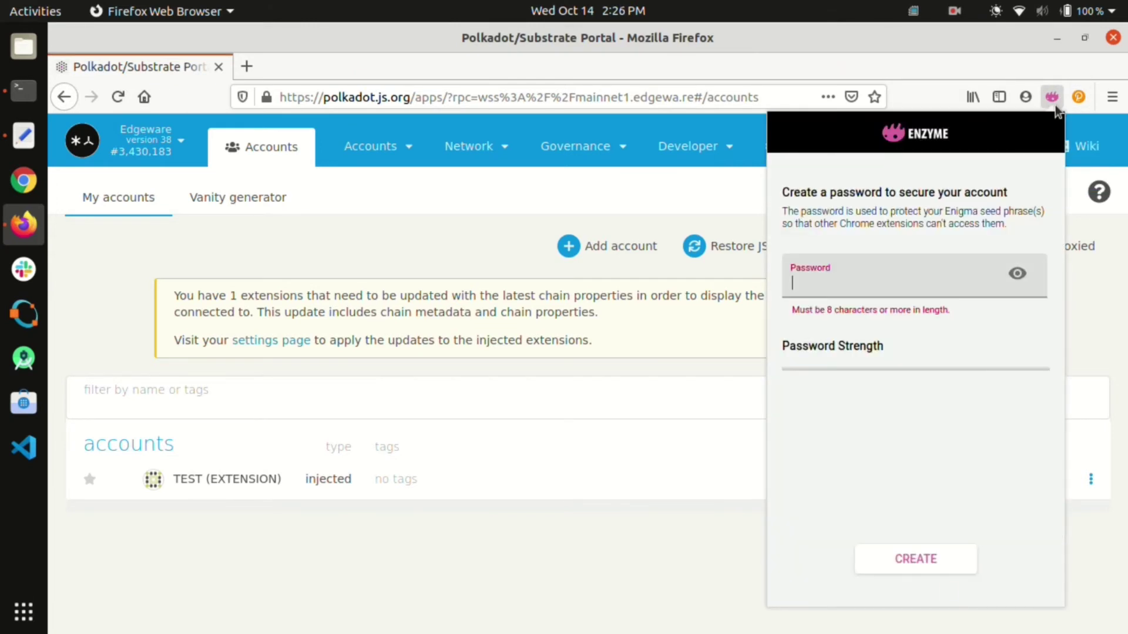
text(•••••••••)
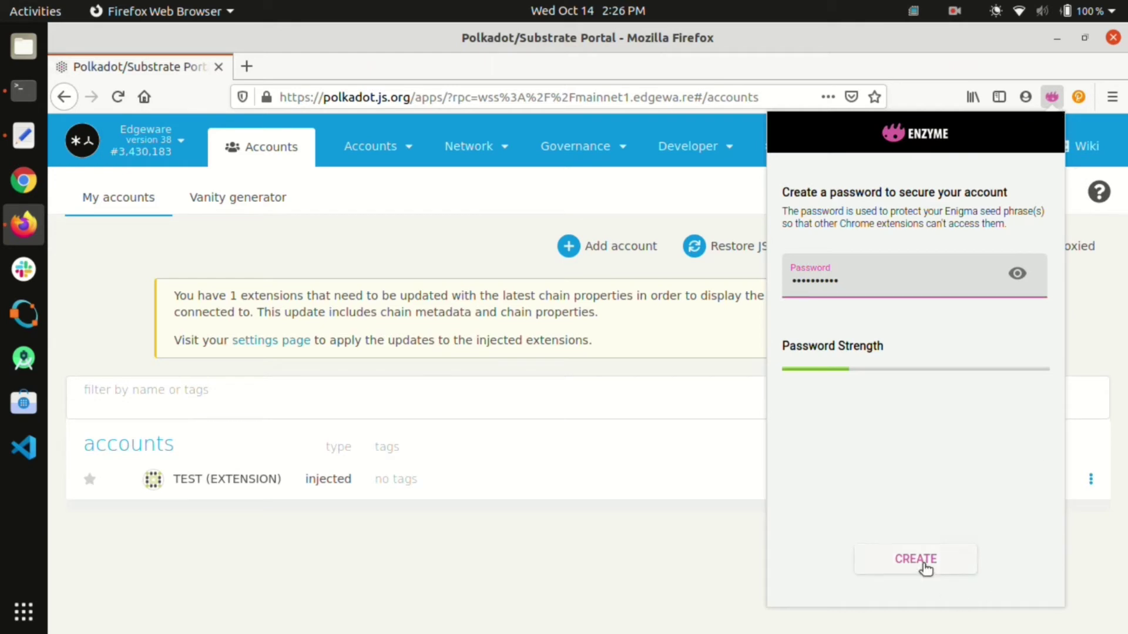
click(924, 563)
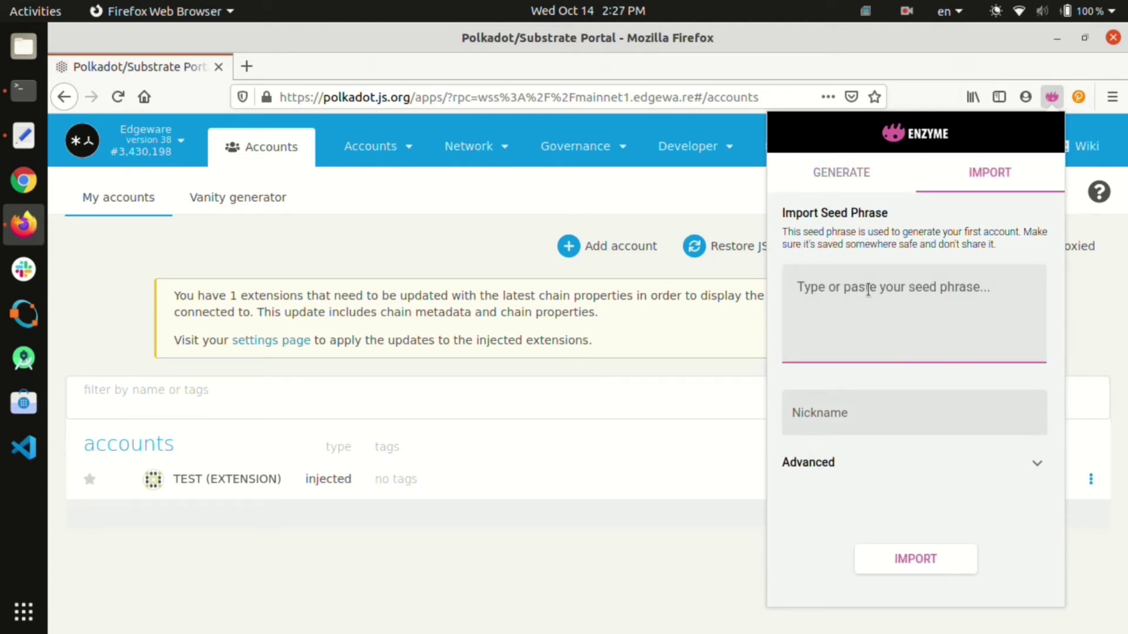
Step: Import an account from the pasted seed phrase with nickname 'test'
key(ctrl+v)
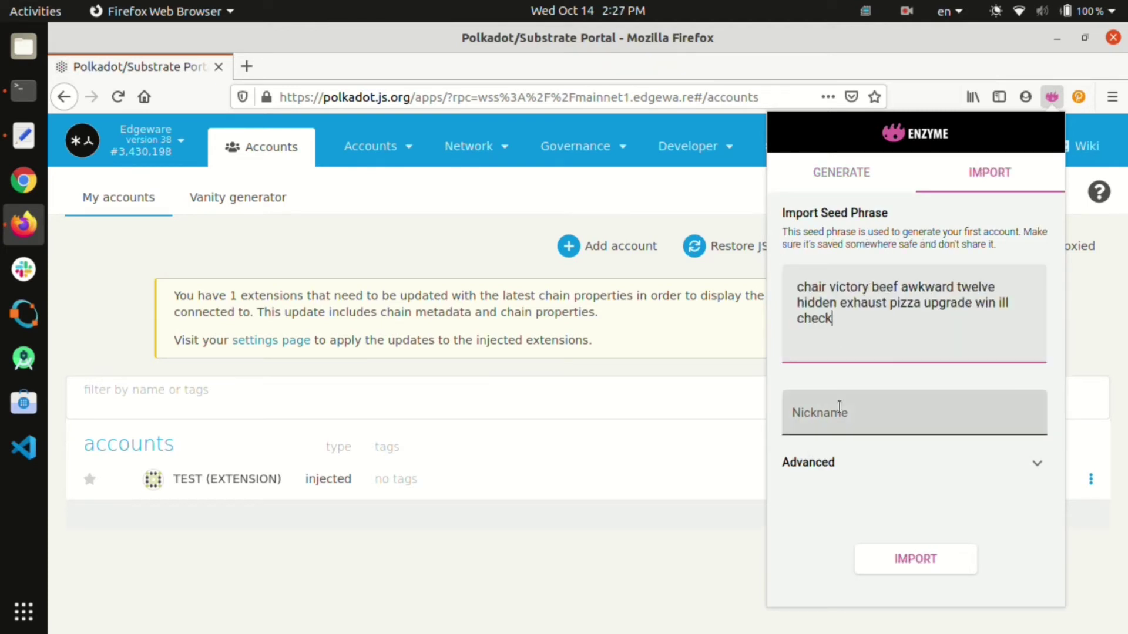
click(839, 407)
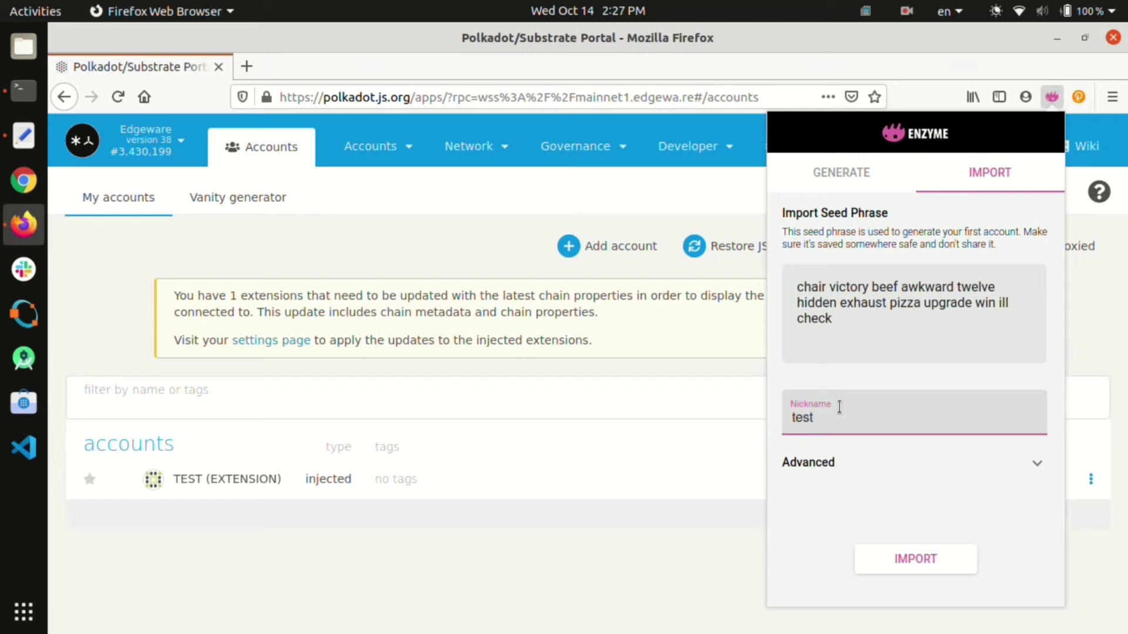
click(915, 560)
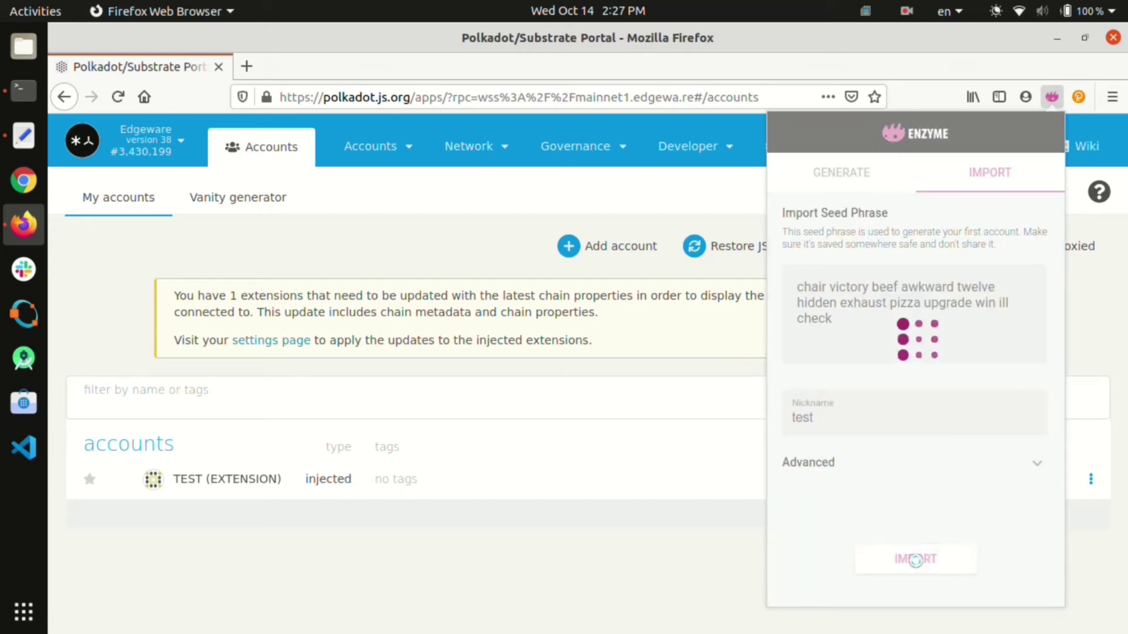
Step: Switch Enzyme's network to Edgeware and reload the portal page
click(1010, 134)
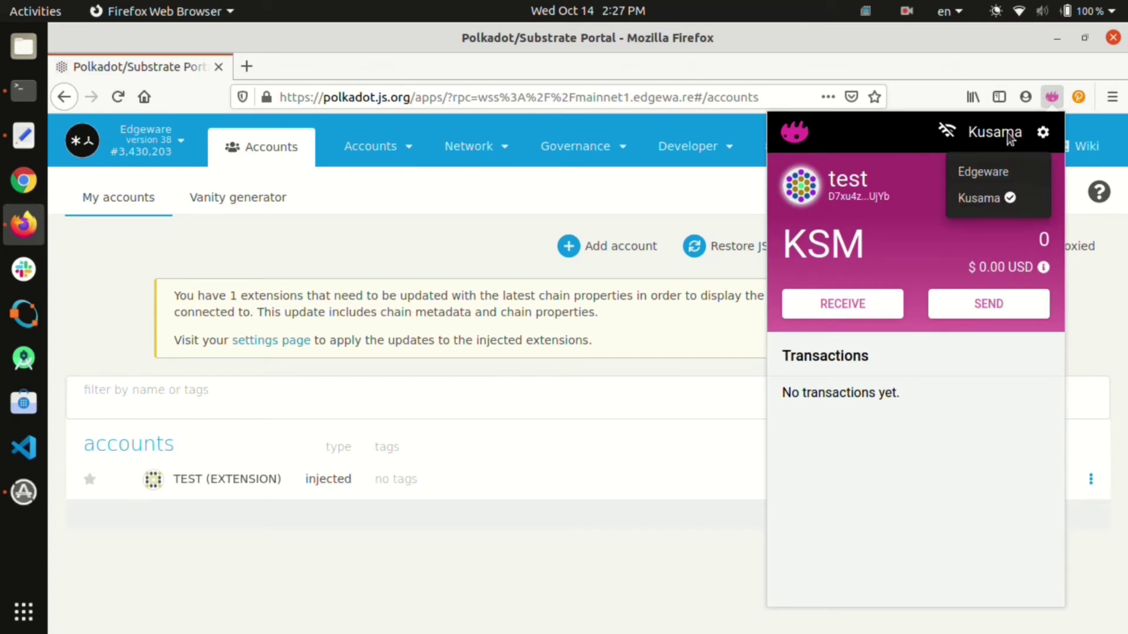
click(983, 171)
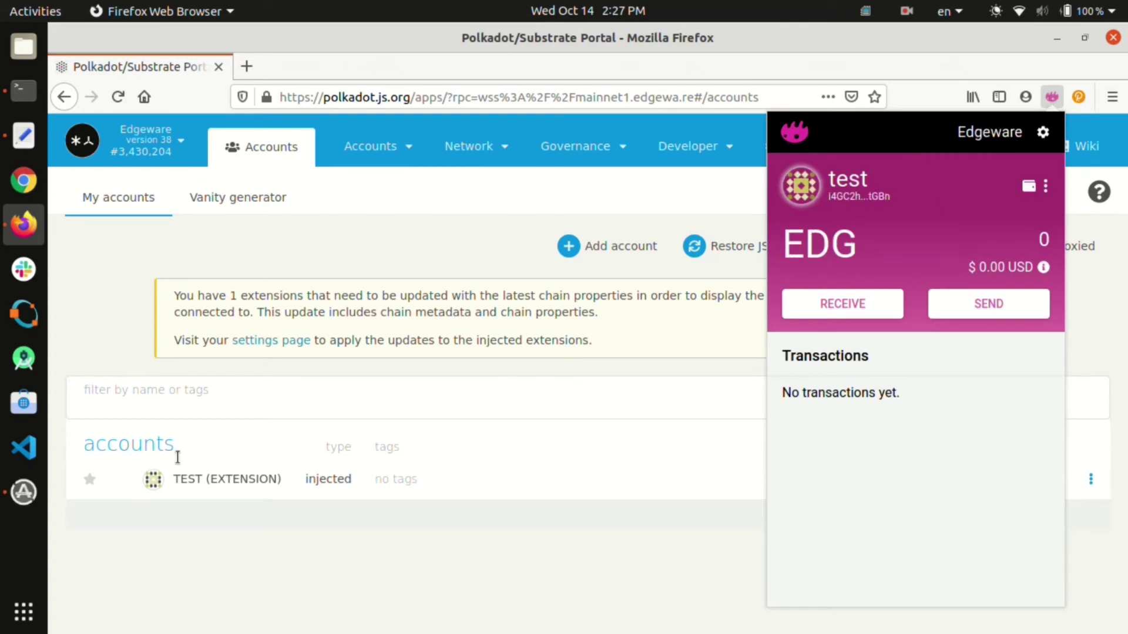
click(118, 97)
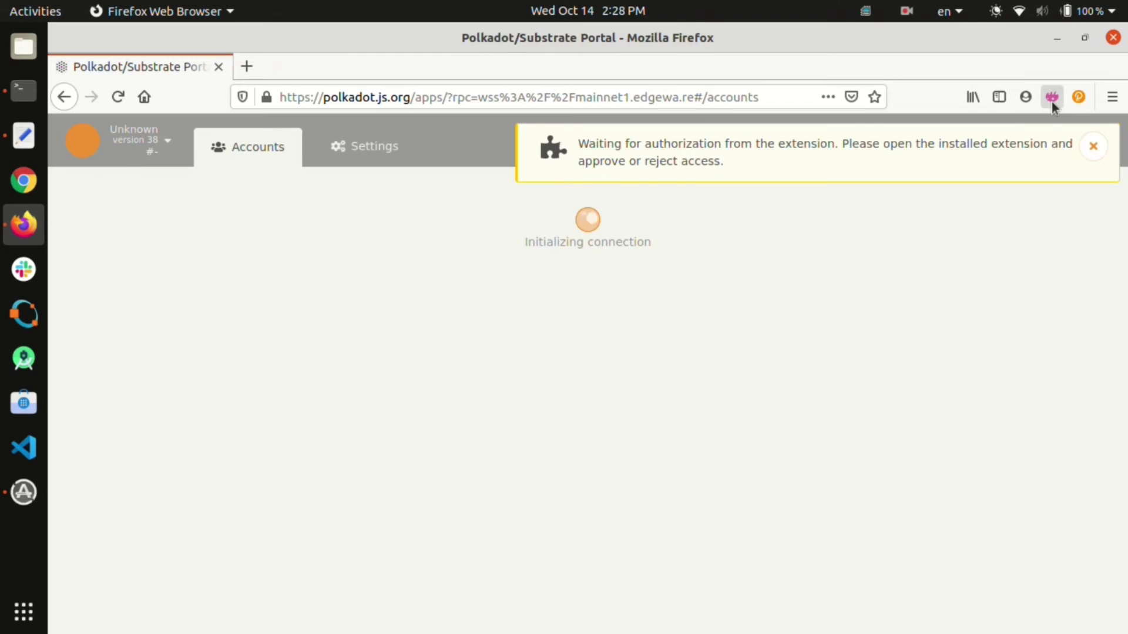
Step: Allow the portal's connect request, then view TEST (ENZYME) and TEST (EXTENSION) account details
click(1051, 101)
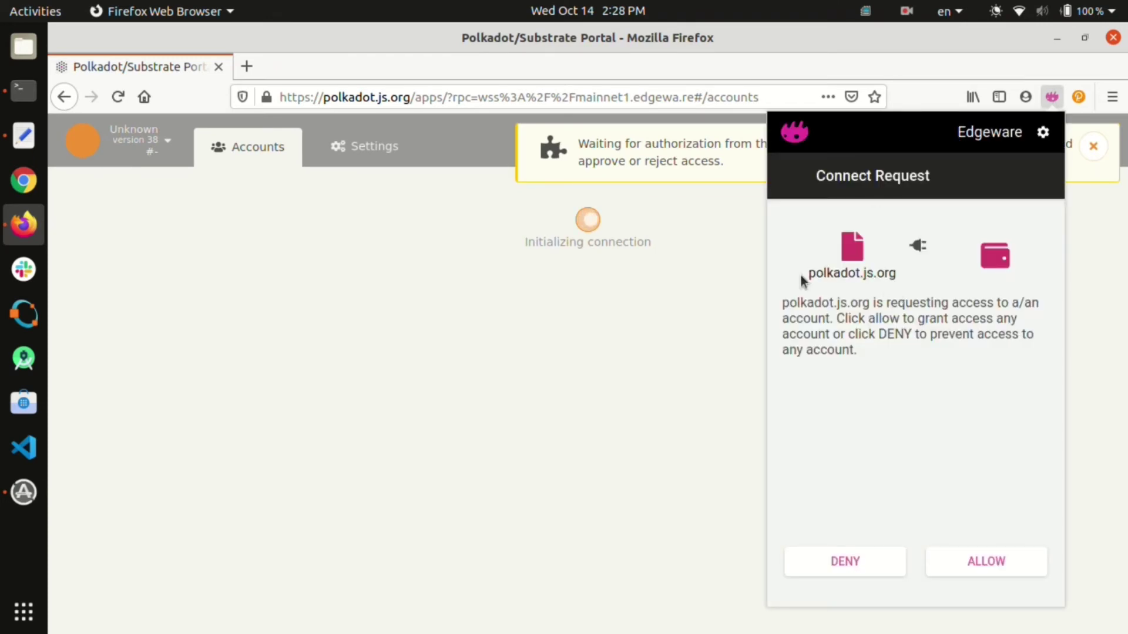
click(988, 561)
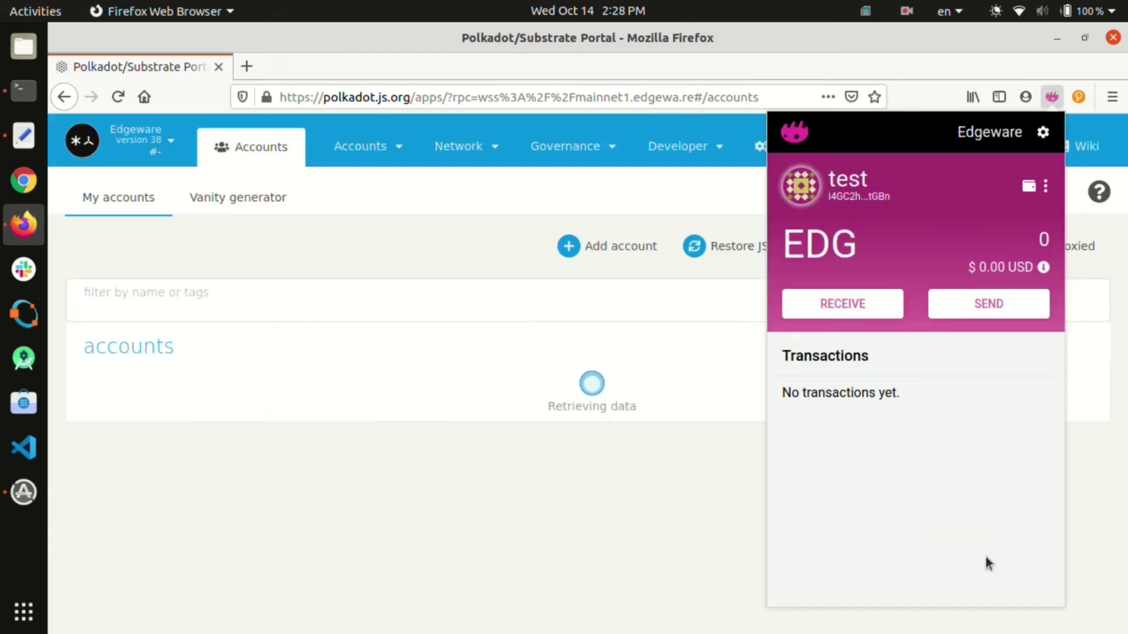
click(151, 529)
click(215, 517)
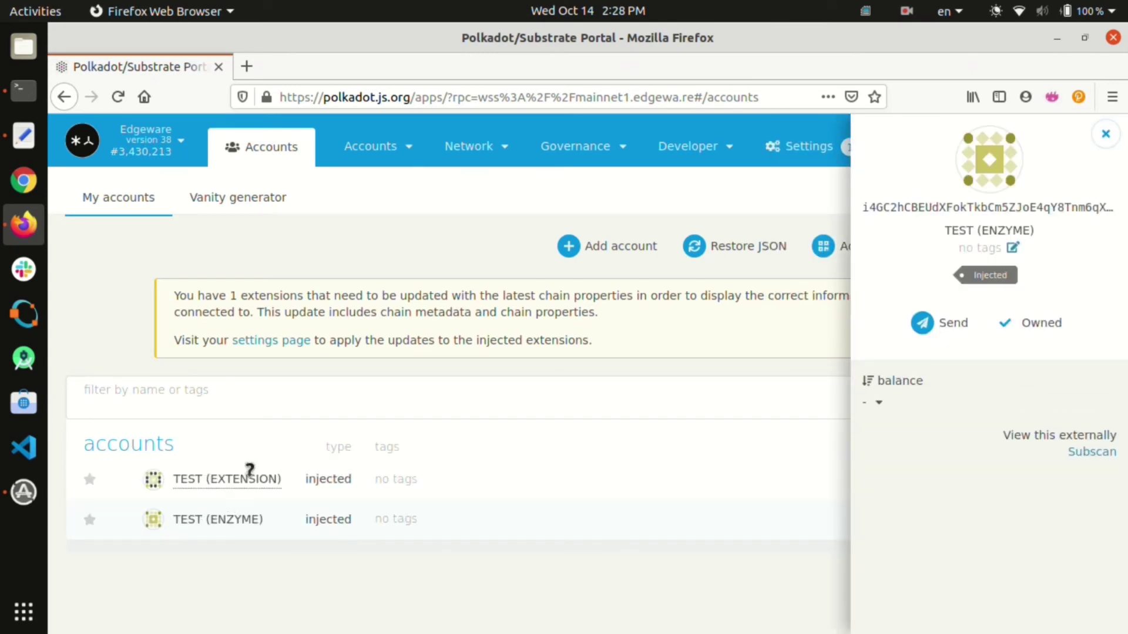
click(250, 477)
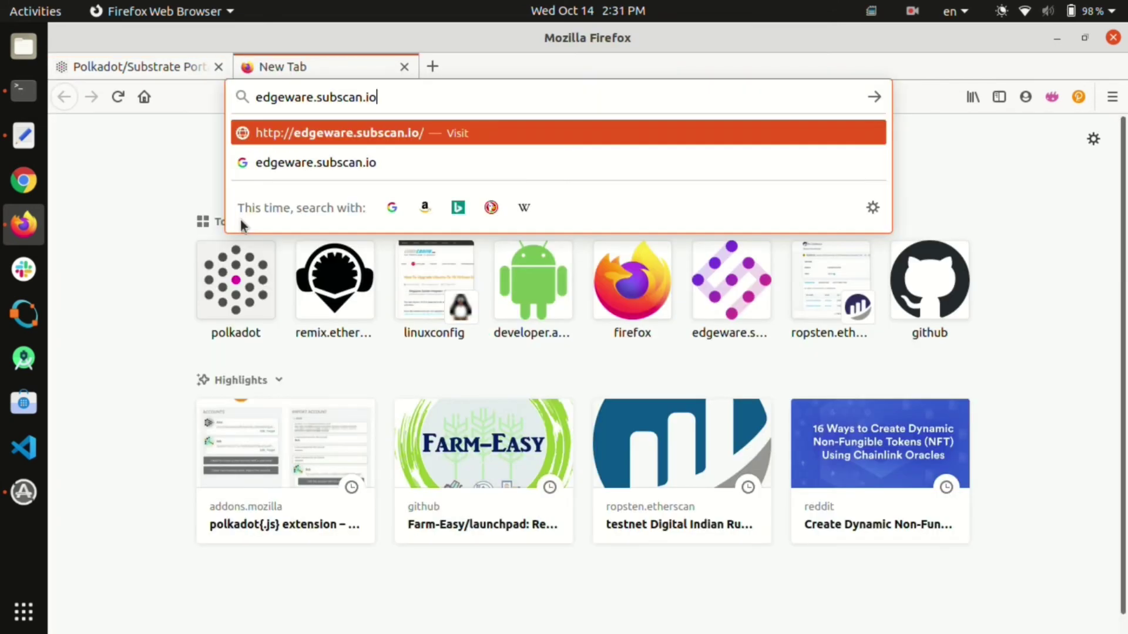
Step: Load edgeware.subscan.io in the new tab
key(Return)
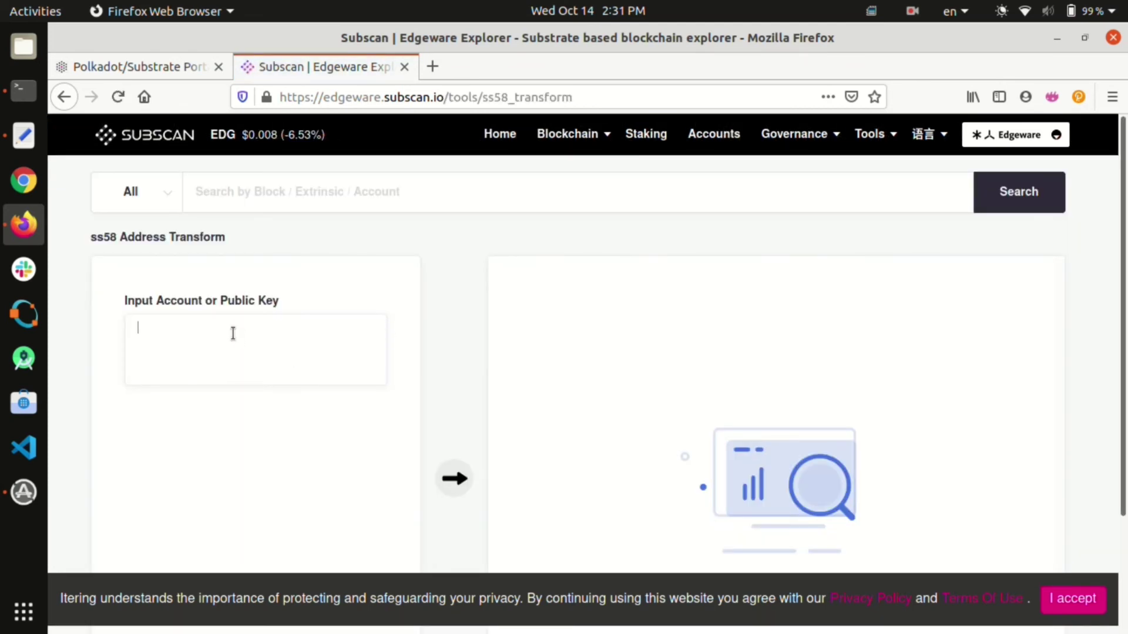
Step: Transform the pasted Edgeware address and scroll its prefix list down to Chainx (Prefix: 44)
key(ctrl+v)
scroll(271, 514, down, 2)
click(272, 514)
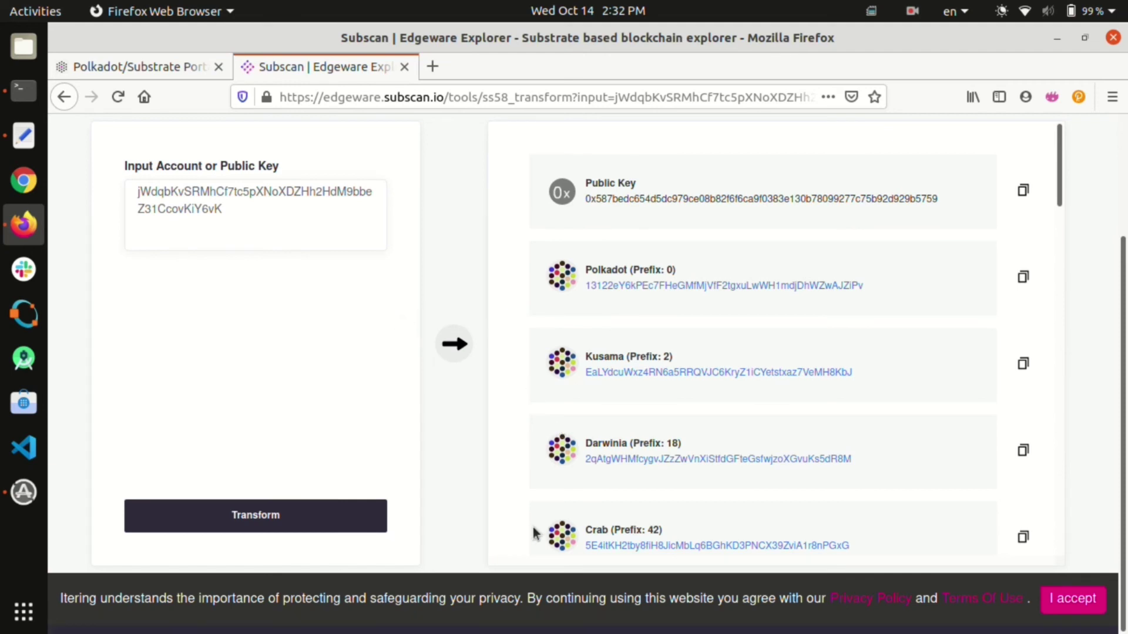
scroll(534, 533, down, 5)
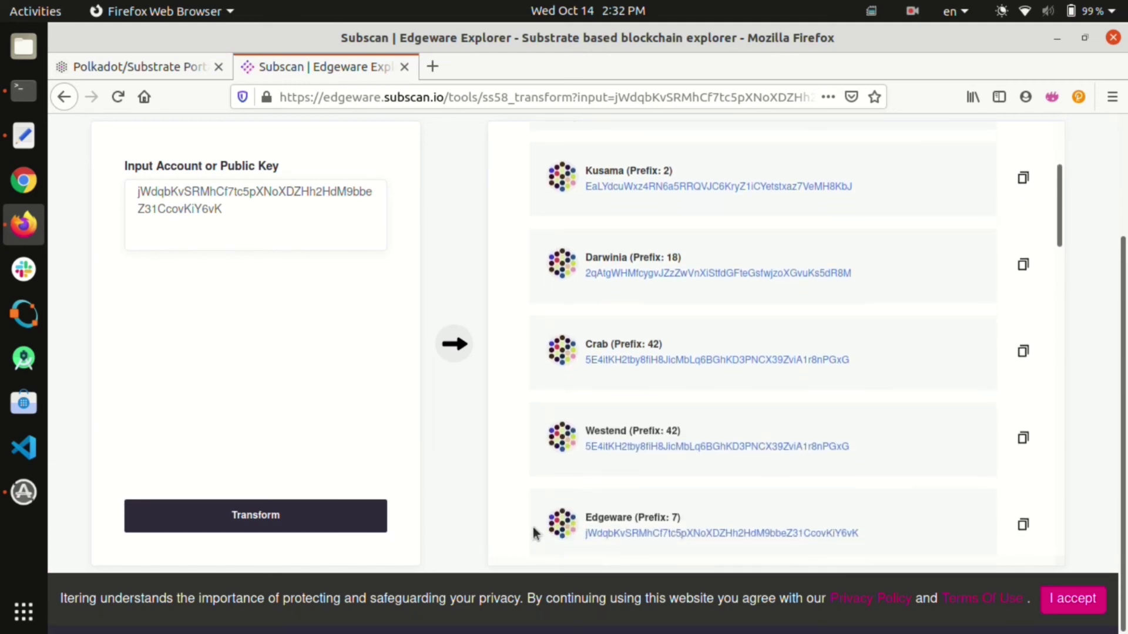
scroll(535, 532, down, 3)
scroll(535, 533, up, 8)
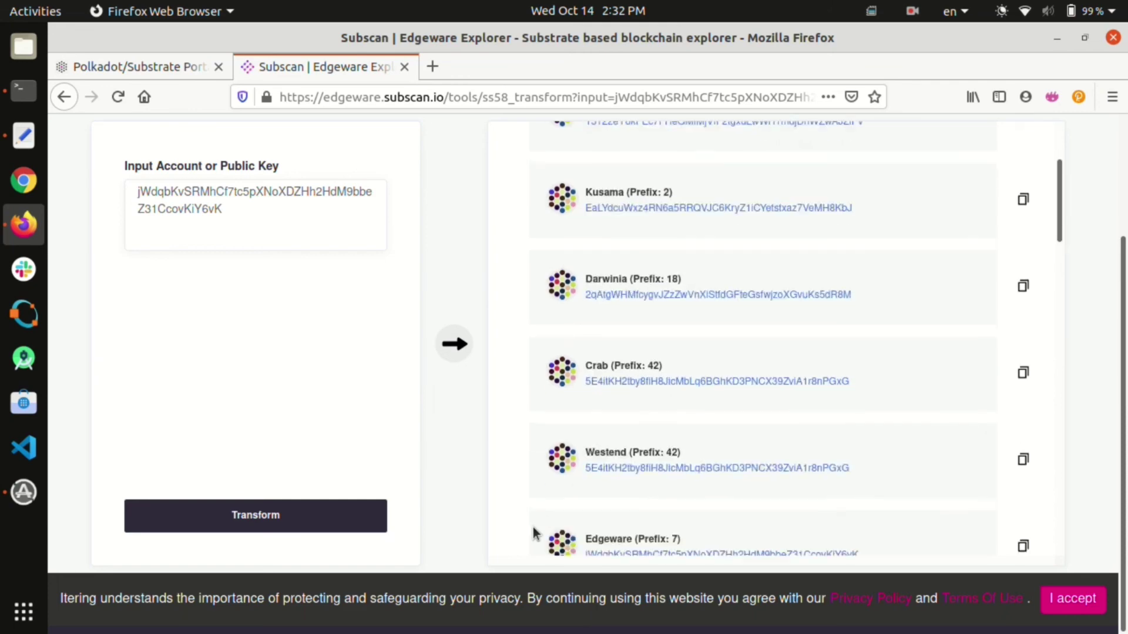
scroll(534, 533, down, 8)
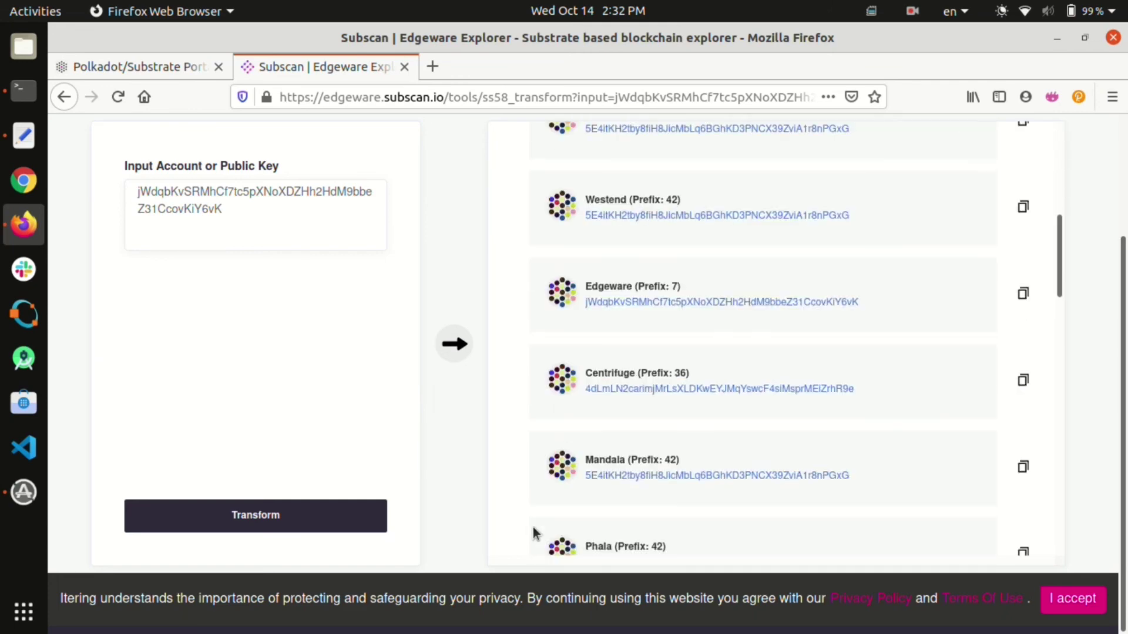
scroll(534, 531, down, 2)
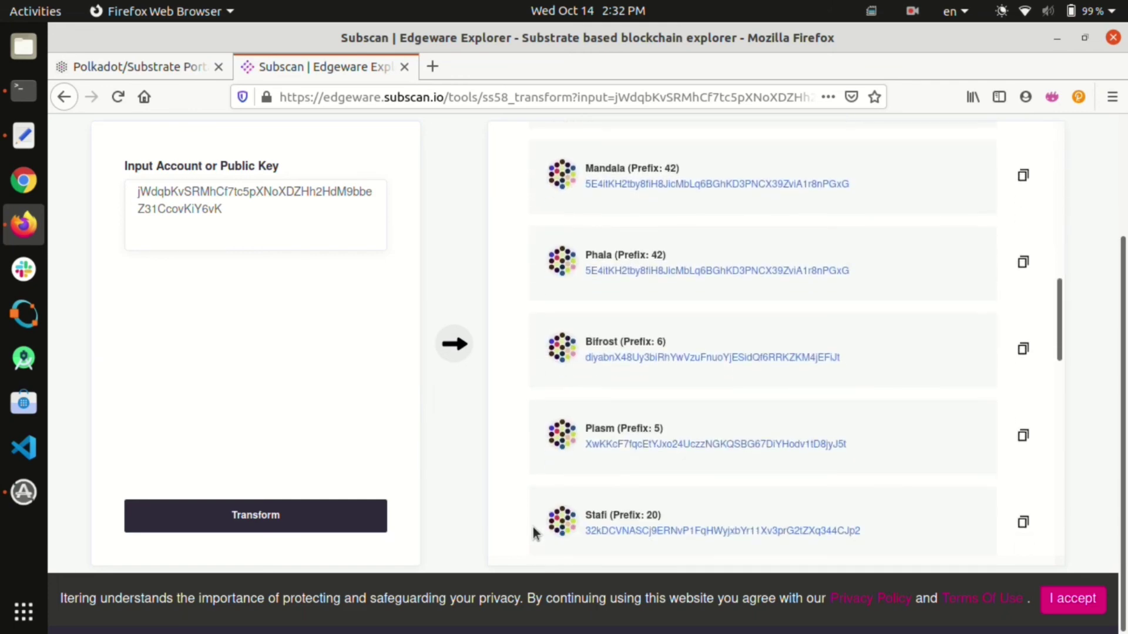
scroll(533, 531, down, 1)
scroll(533, 533, down, 3)
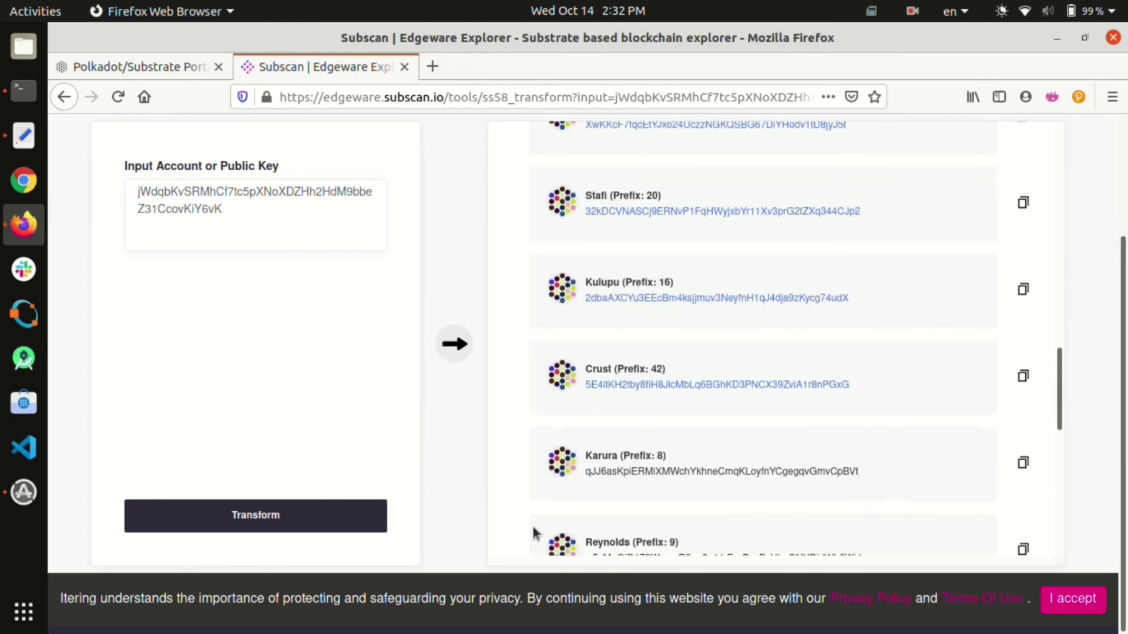
scroll(534, 533, down, 3)
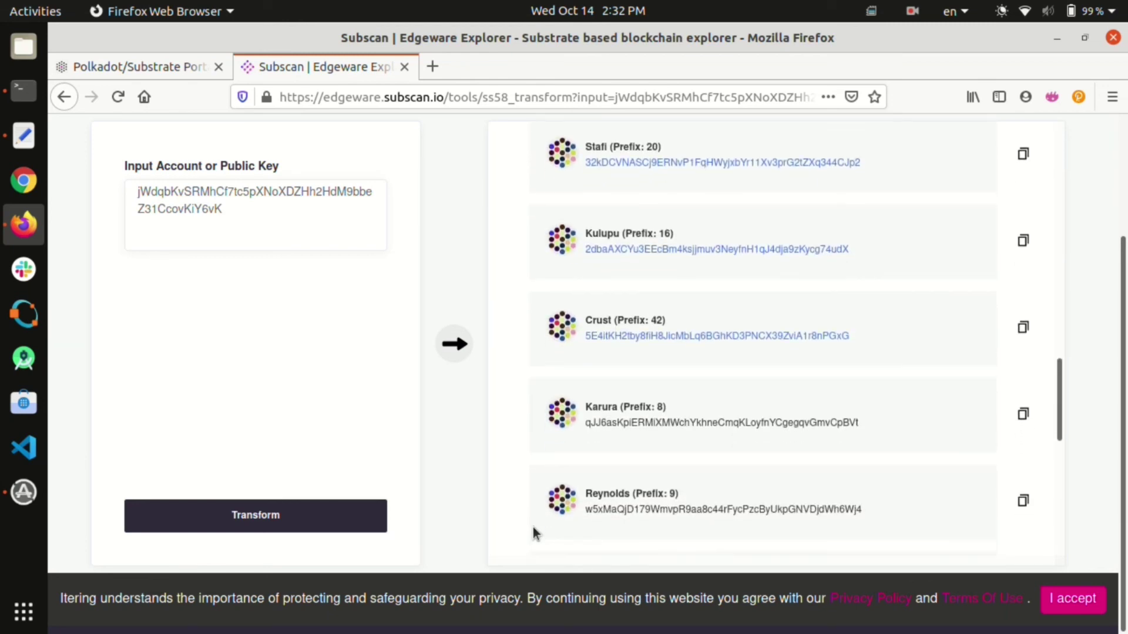
scroll(534, 533, down, 1)
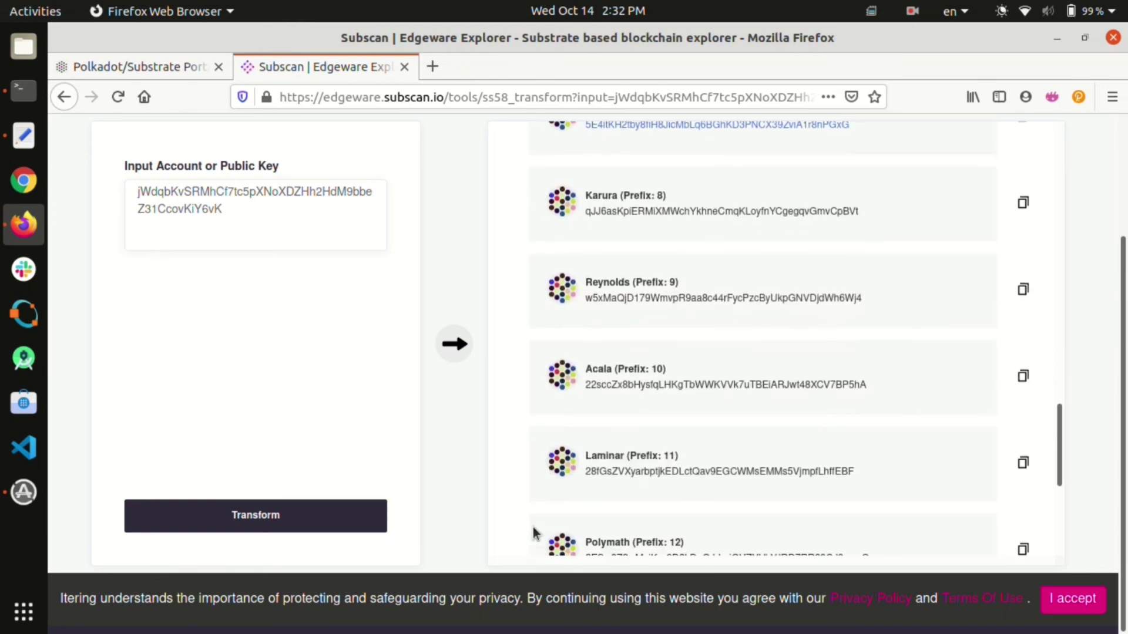
scroll(534, 533, down, 5)
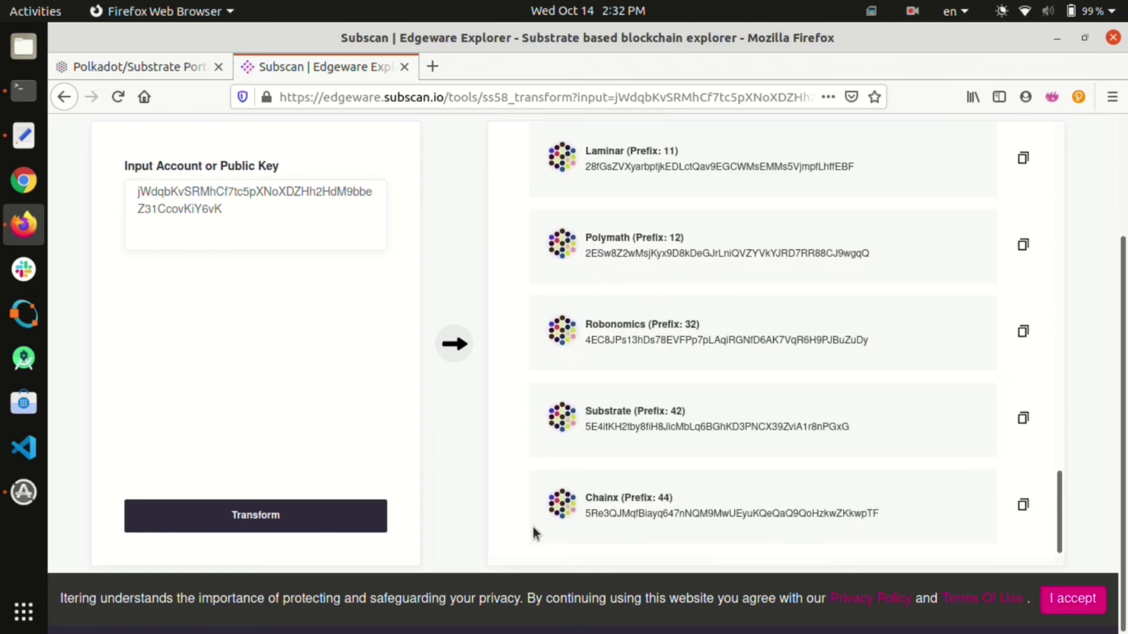